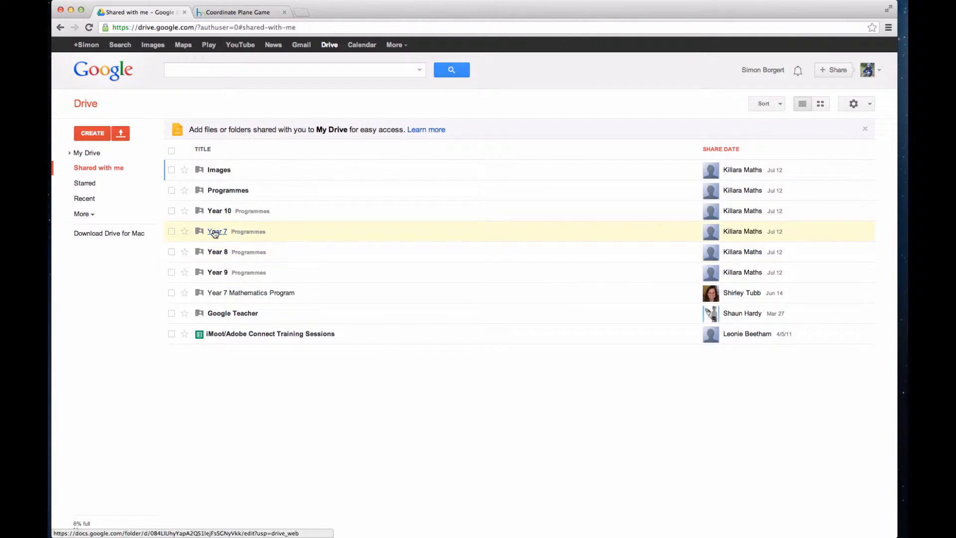
- Open the Topic 11 Linear Relationships document from its topic folder in Year 7 and look through the lesson table
{"action": "left_click", "coordinate": [217, 231]}
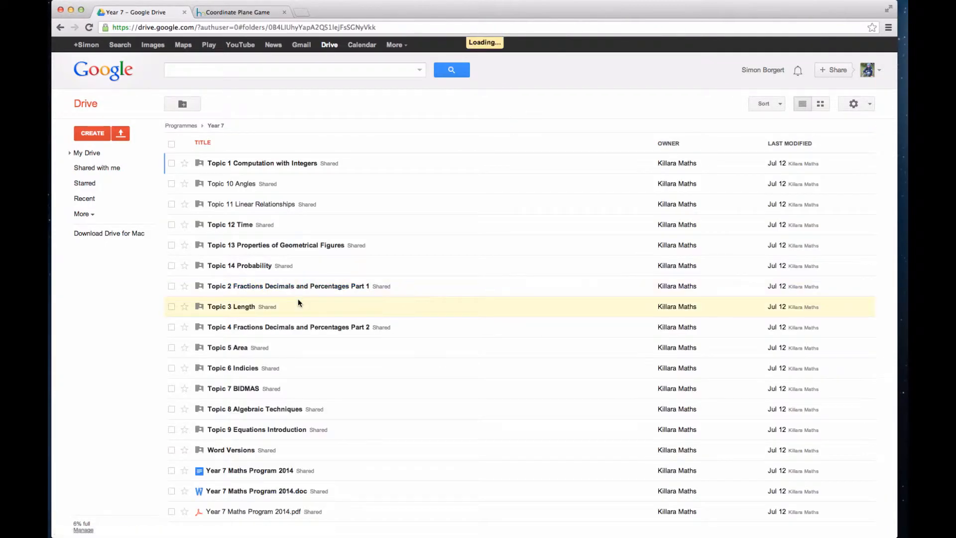
{"action": "left_click", "coordinate": [225, 204]}
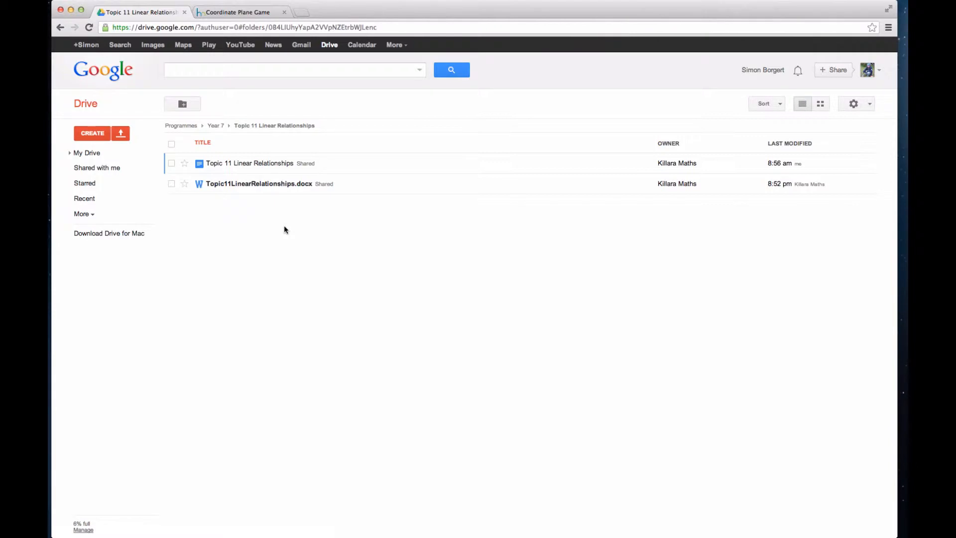
{"action": "left_click", "coordinate": [256, 164]}
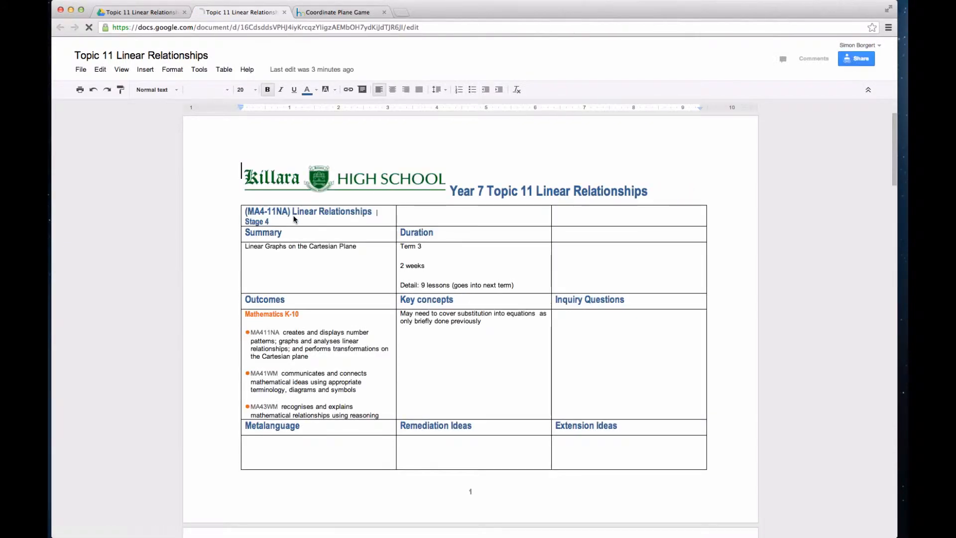
{"action": "scroll", "coordinate": [319, 279], "scroll_direction": "down", "scroll_amount": 5}
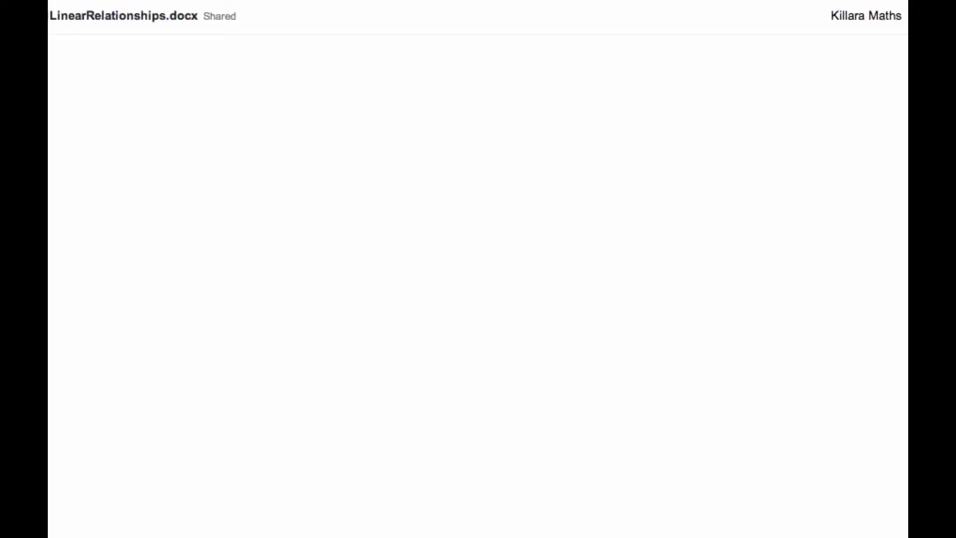
- Return to the Year 7 folder in Drive and reopen its Topic 11 Linear Relationships folder
{"action": "key", "text": "Escape"}
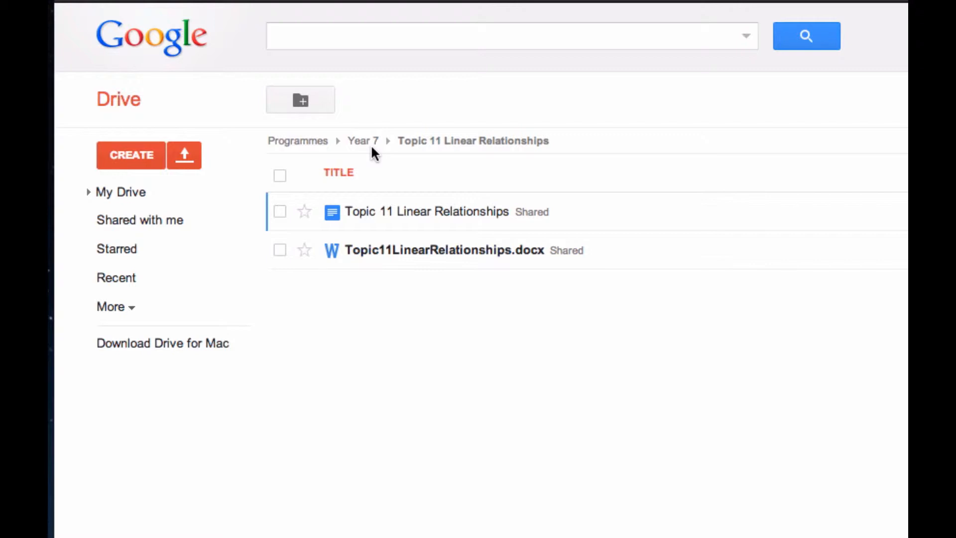
{"action": "left_click", "coordinate": [375, 143]}
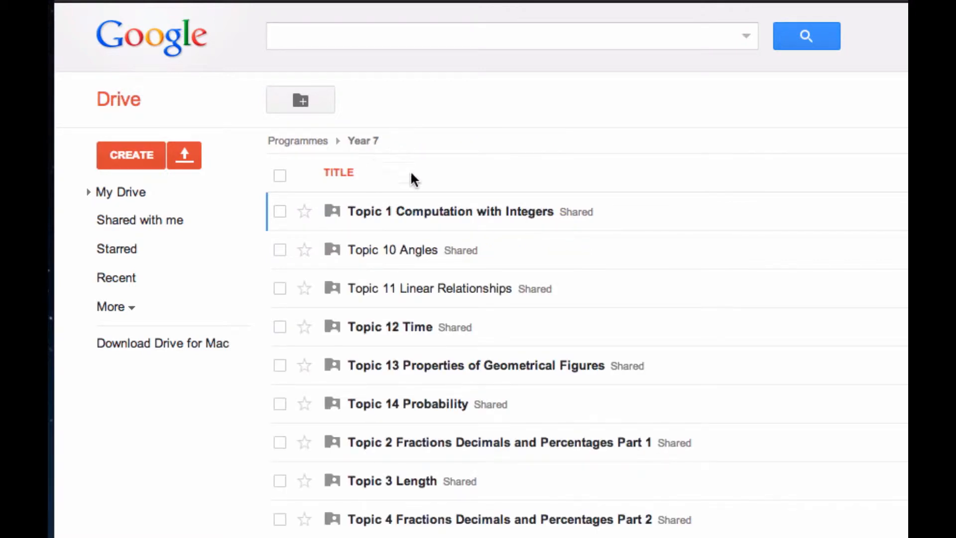
{"action": "left_click", "coordinate": [395, 293]}
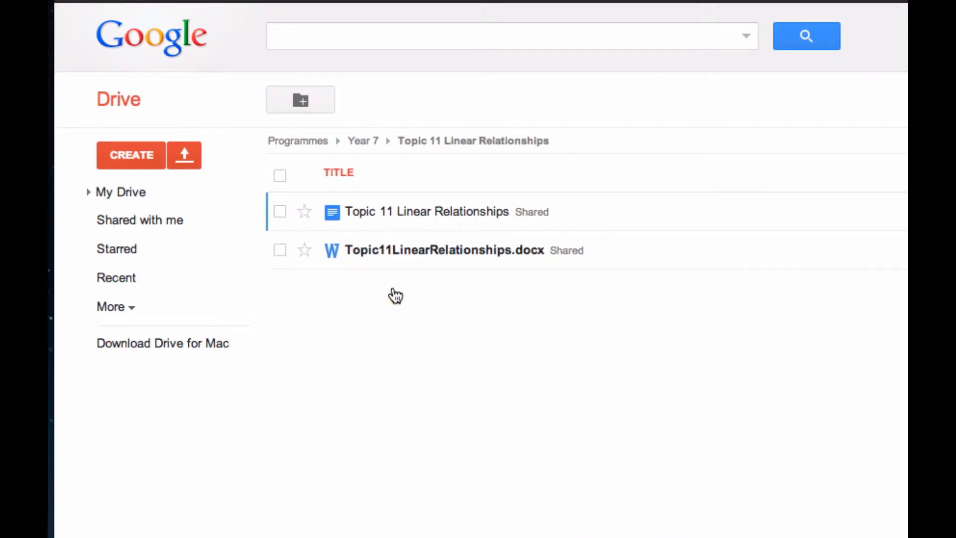
- For upload, select Battleship Linear.pdf, the Eric and Tiny PDFs, the Cartesian coordinates exercise.doc, Dino.xls and the House Drawing document from the Cartesian Plane folder
{"action": "left_click", "coordinate": [186, 160]}
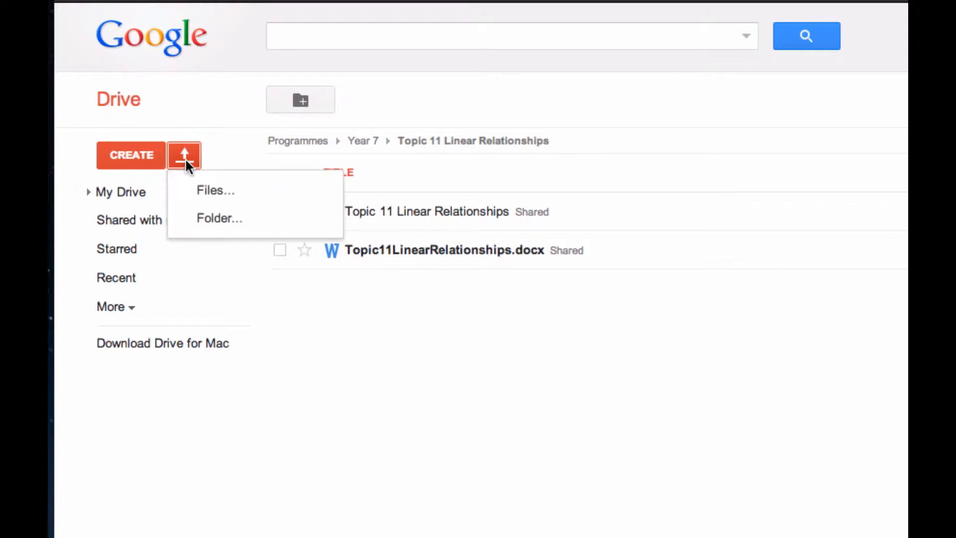
{"action": "left_click", "coordinate": [213, 195]}
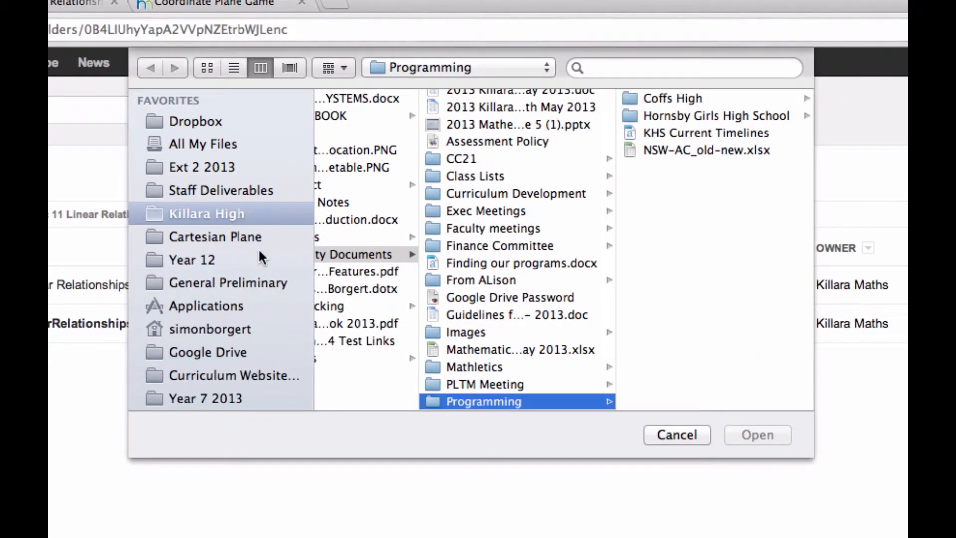
{"action": "left_click", "coordinate": [231, 236]}
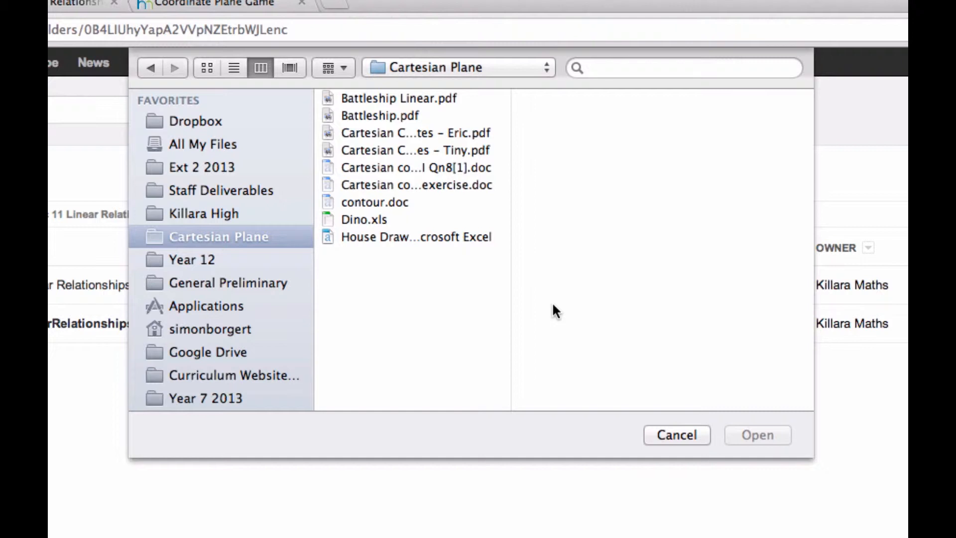
{"action": "left_click", "coordinate": [368, 97]}
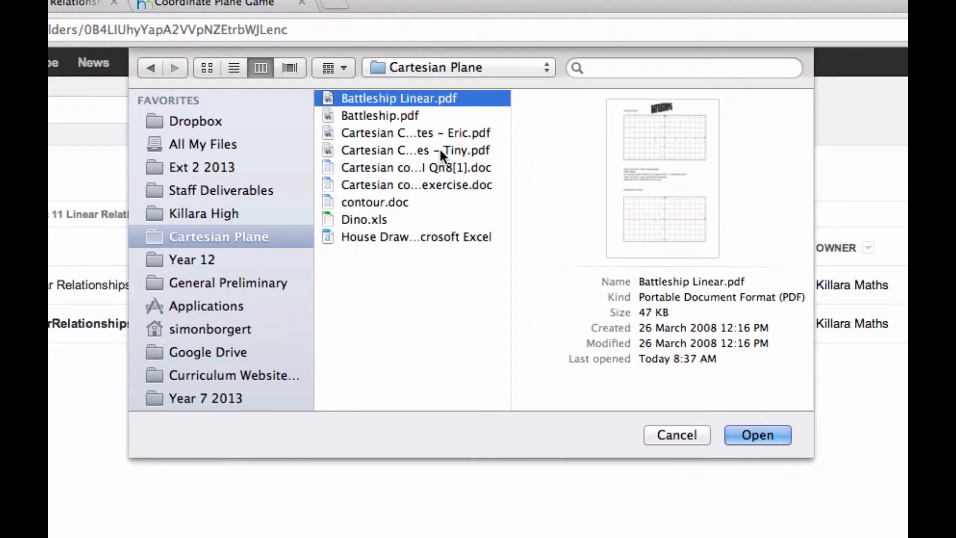
{"action": "left_click", "coordinate": [396, 132], "text": "super"}
{"action": "left_click", "coordinate": [394, 148], "text": "super"}
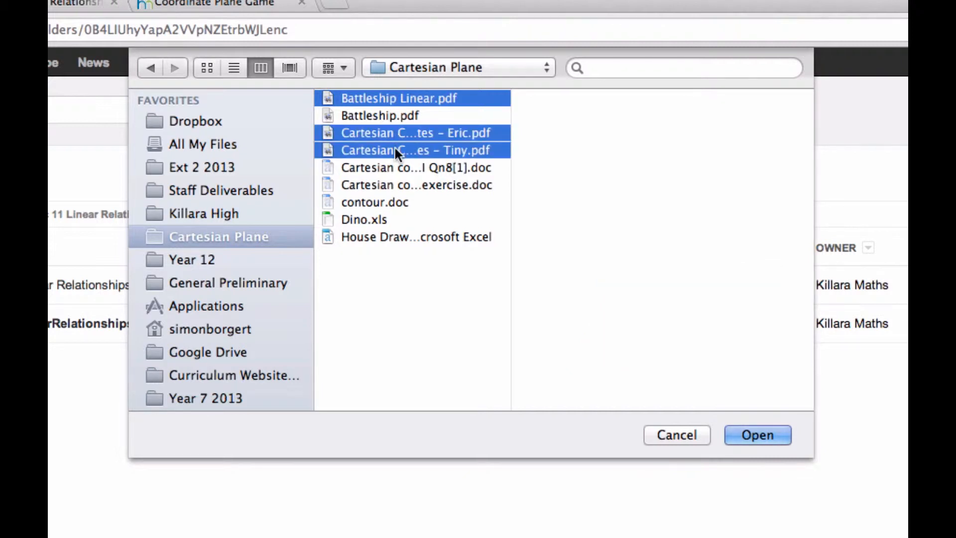
{"action": "left_click", "coordinate": [391, 185], "text": "super"}
{"action": "left_click", "coordinate": [388, 236], "text": "super"}
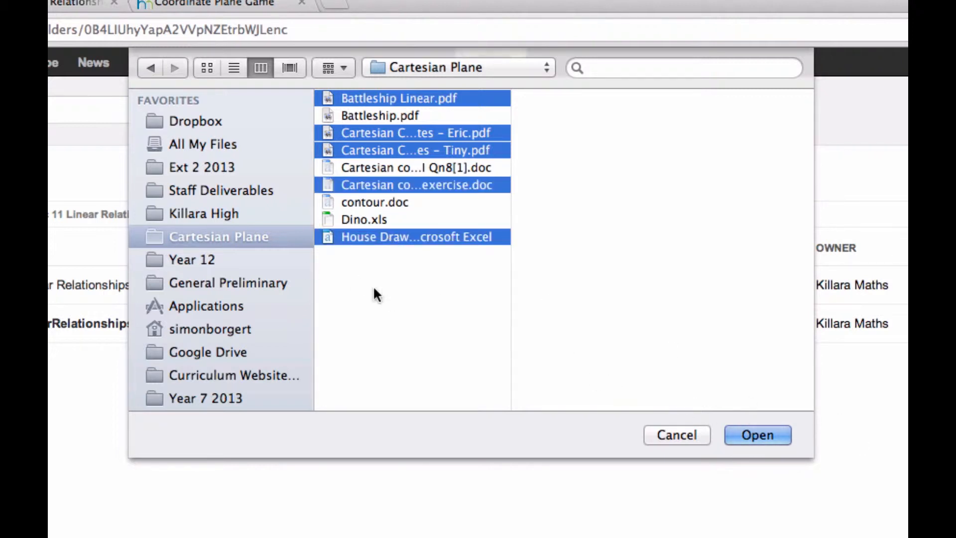
{"action": "left_click", "coordinate": [363, 219], "text": "super"}
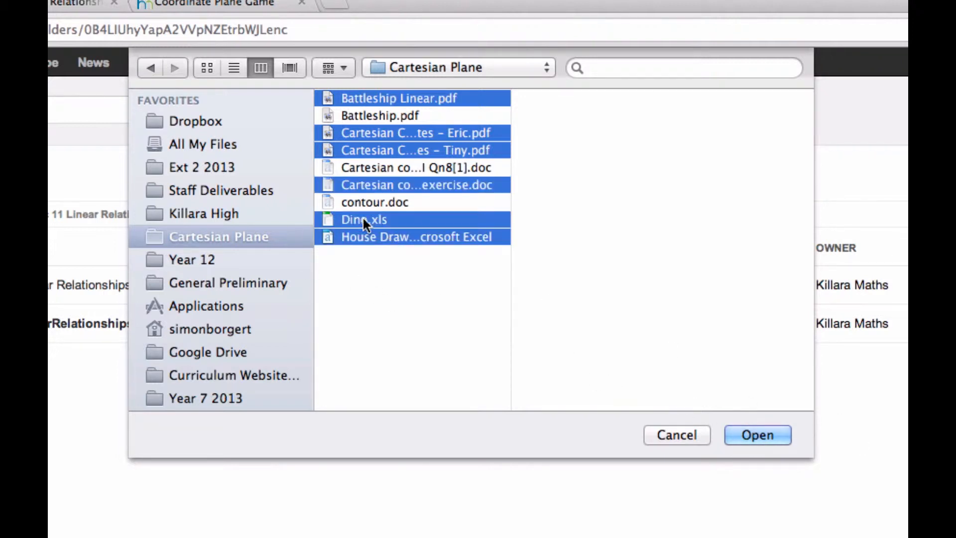
- Upload the selected files to the shared folder with its sharing permissions and dismiss the finished upload summary
{"action": "left_click", "coordinate": [770, 436]}
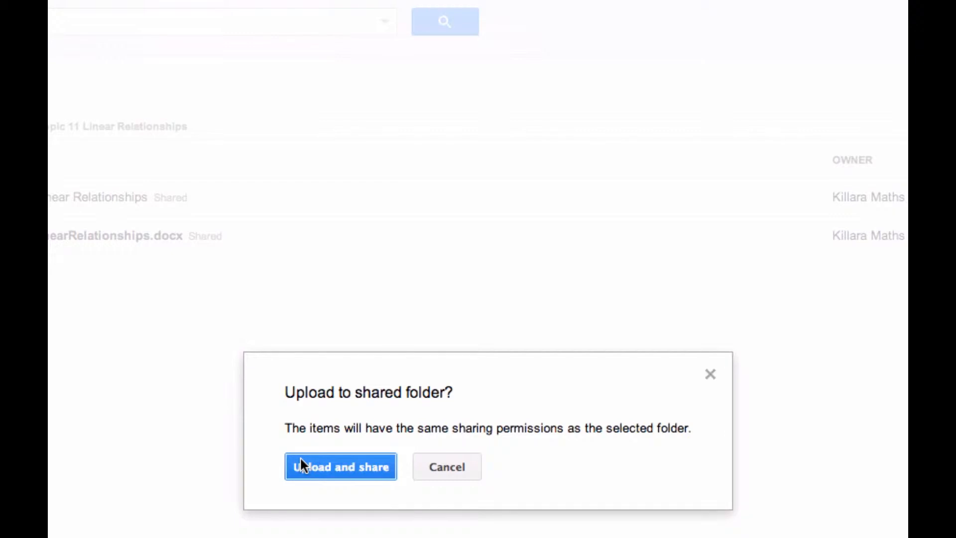
{"action": "left_click", "coordinate": [300, 456]}
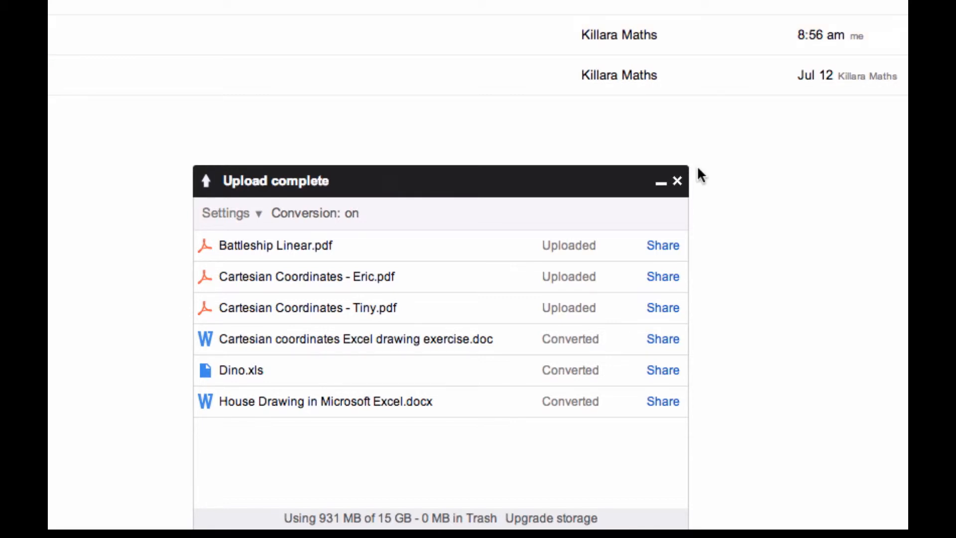
{"action": "left_click", "coordinate": [678, 180]}
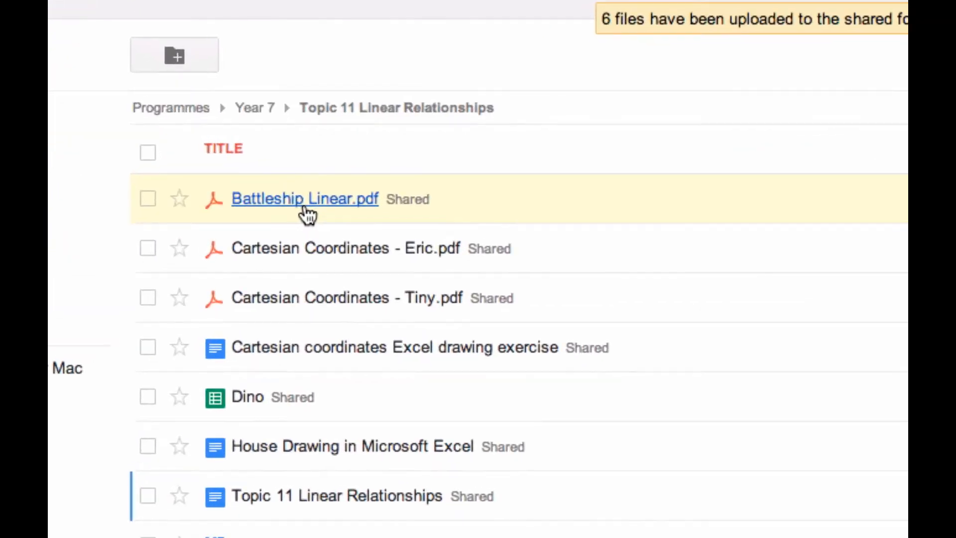
- Copy the sharing link of Battleship Linear.pdf from its sharing settings and close the settings
{"action": "left_click", "coordinate": [148, 200]}
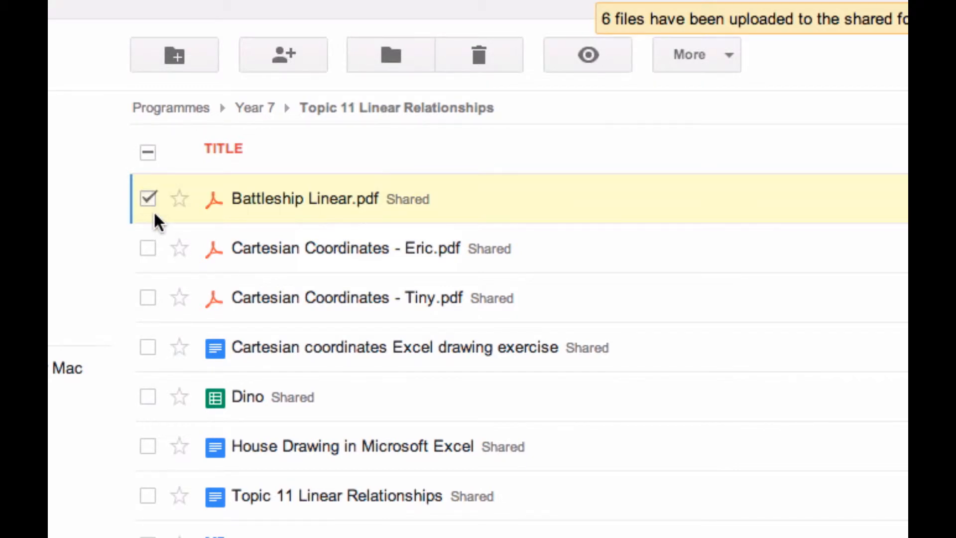
{"action": "left_click", "coordinate": [298, 55]}
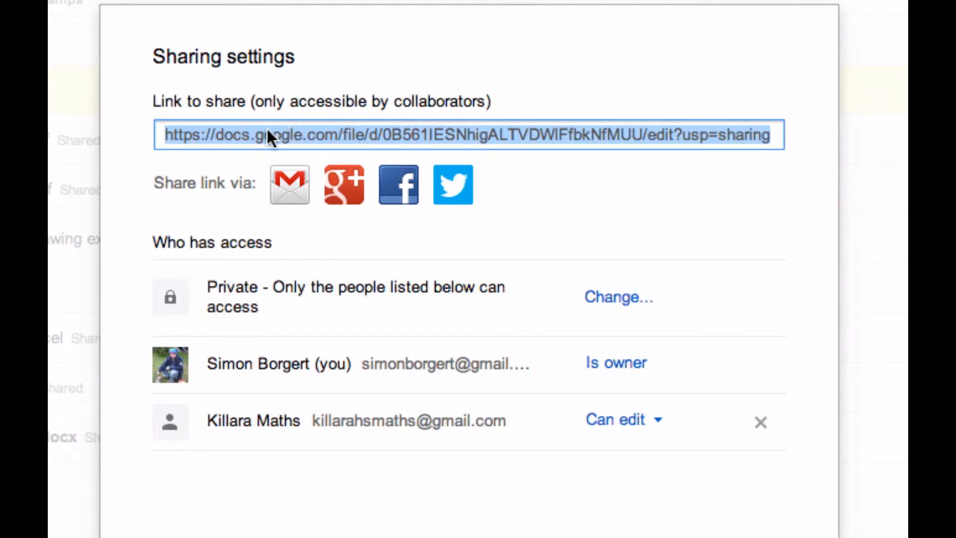
{"action": "right_click", "coordinate": [330, 133]}
{"action": "left_click", "coordinate": [389, 232]}
{"action": "left_click", "coordinate": [360, 426]}
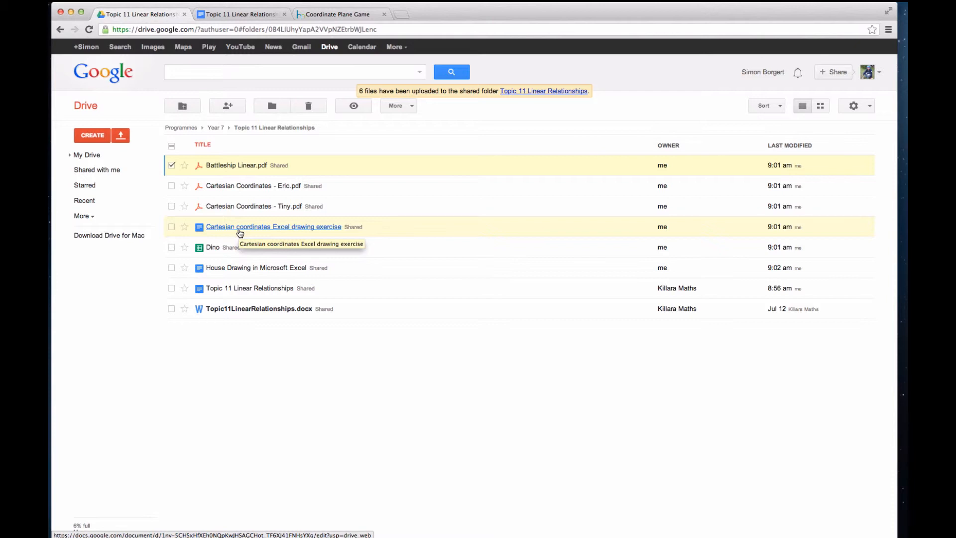
- In the Topic 11 document, link the "Battleship Cartesian Coordinates" text under Resources to the copied file address, testing the link before applying it
{"action": "left_click", "coordinate": [244, 15]}
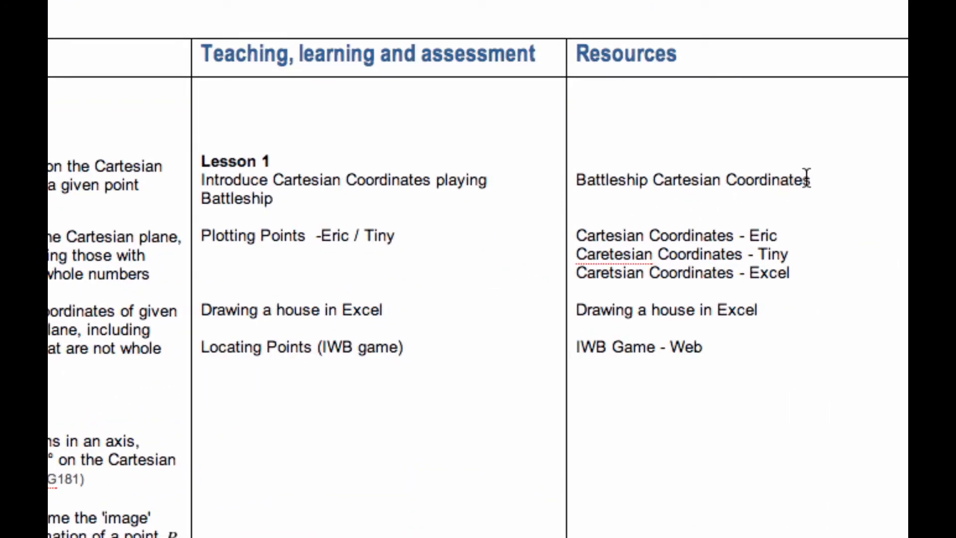
{"action": "left_click_drag", "start_coordinate": [811, 179], "coordinate": [577, 175]}
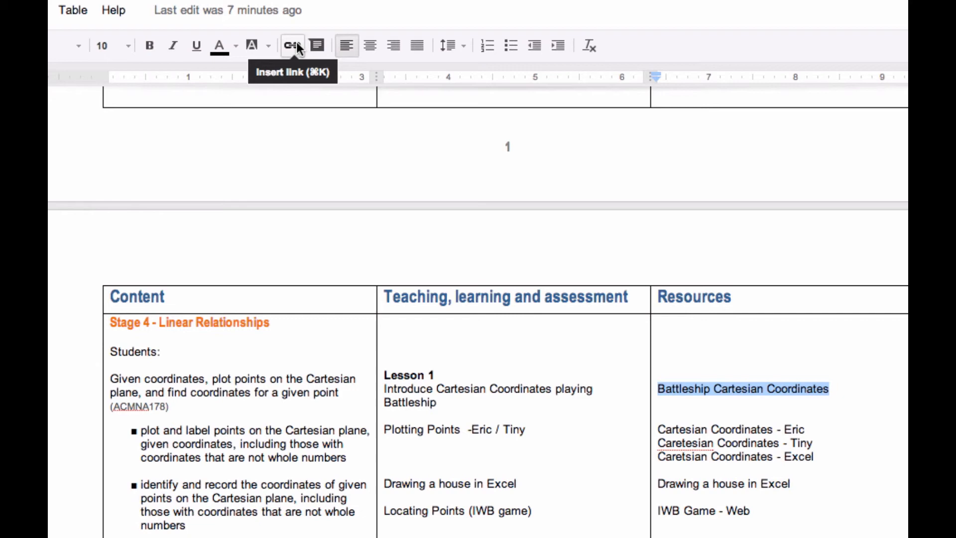
{"action": "left_click", "coordinate": [295, 45]}
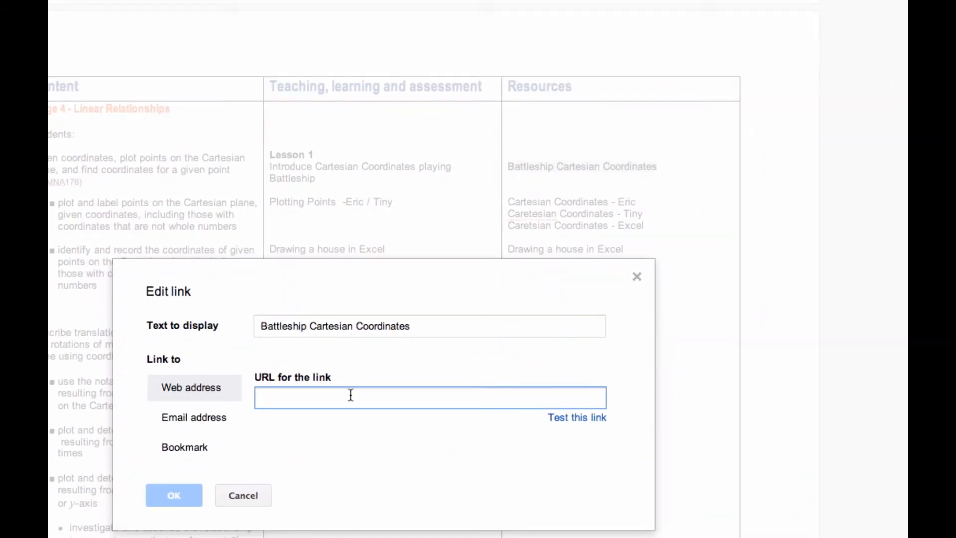
{"action": "key", "text": "ctrl+v"}
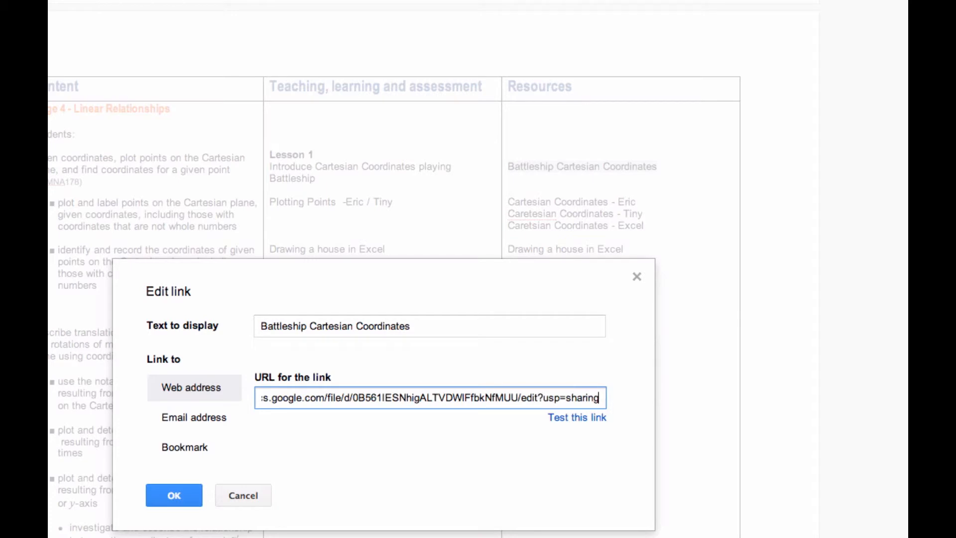
{"action": "left_click", "coordinate": [587, 419]}
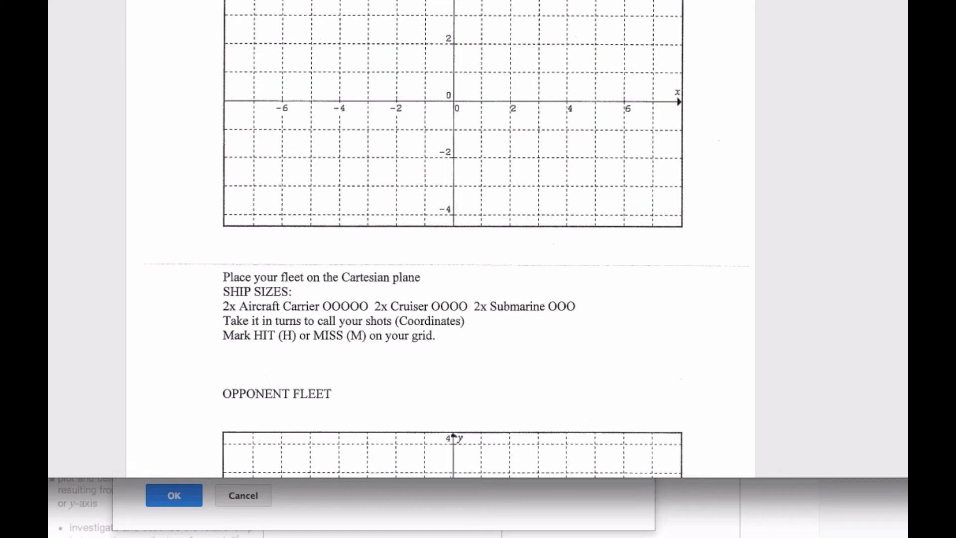
{"action": "key", "text": "ctrl+w"}
{"action": "left_click", "coordinate": [174, 492]}
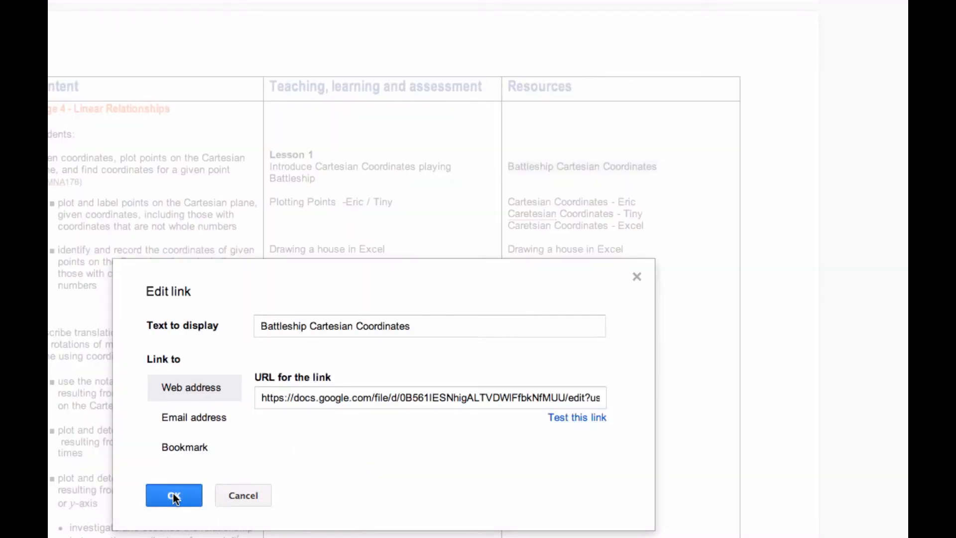
{"action": "left_click", "coordinate": [591, 443]}
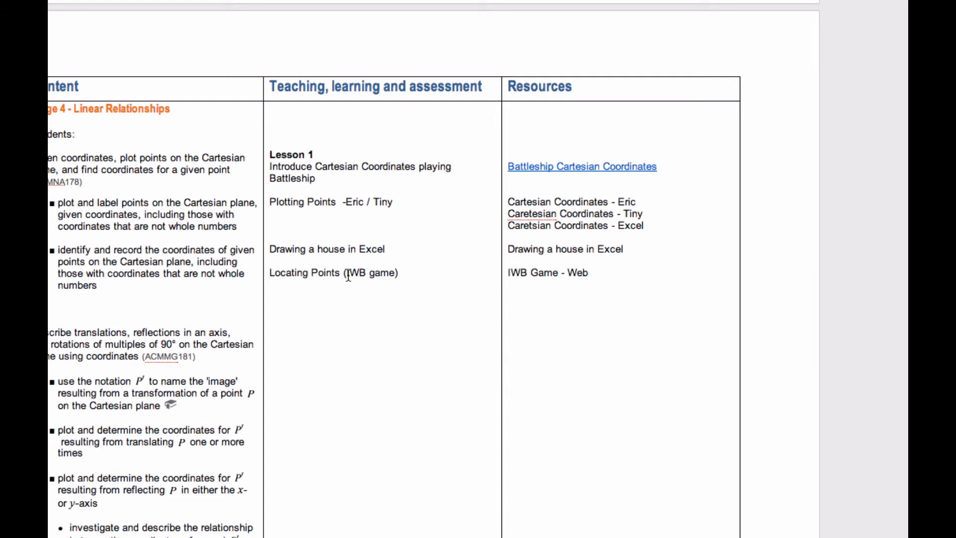
- Follow the new Battleship Cartesian Coordinates link to check it, and return to the end of the "IWB Game - Web" entry in the document
{"action": "left_click", "coordinate": [613, 166]}
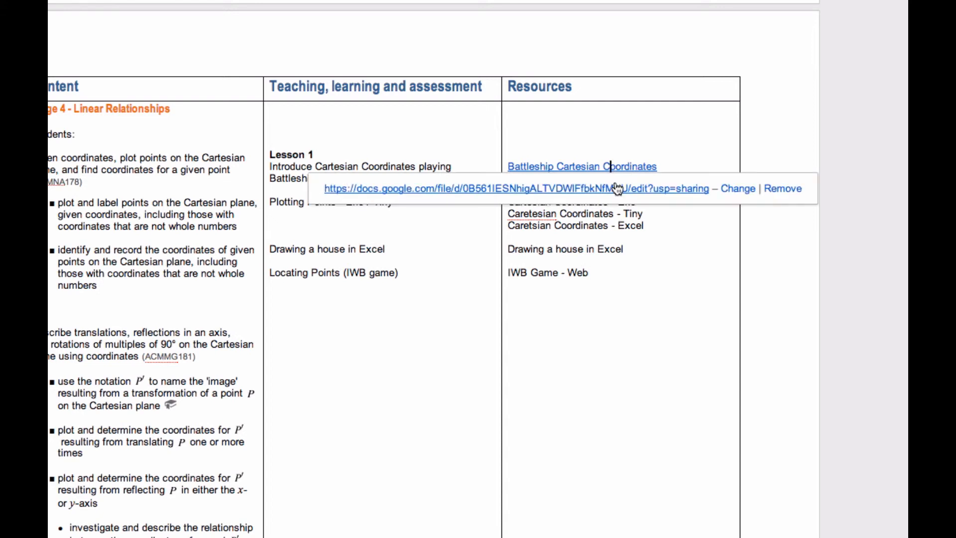
{"action": "left_click", "coordinate": [614, 189]}
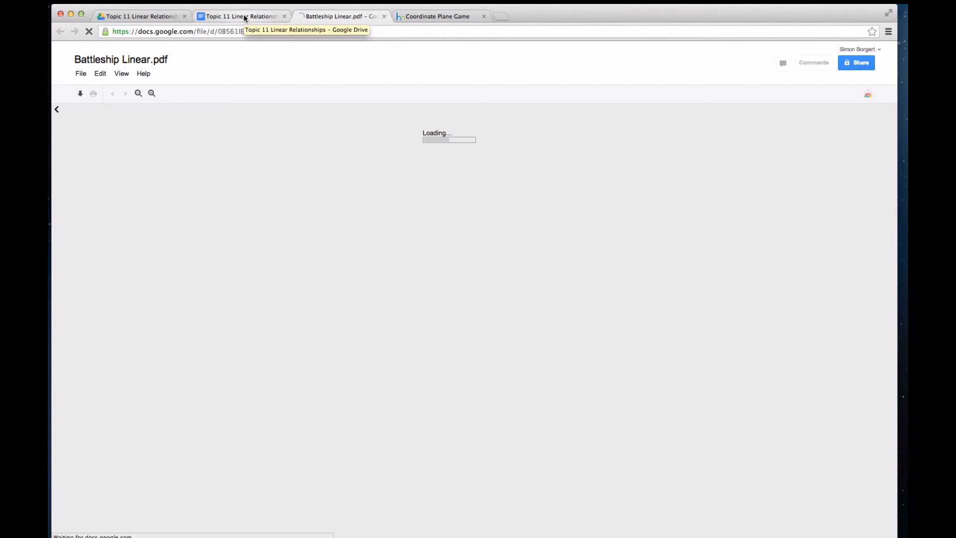
{"action": "left_click", "coordinate": [244, 17]}
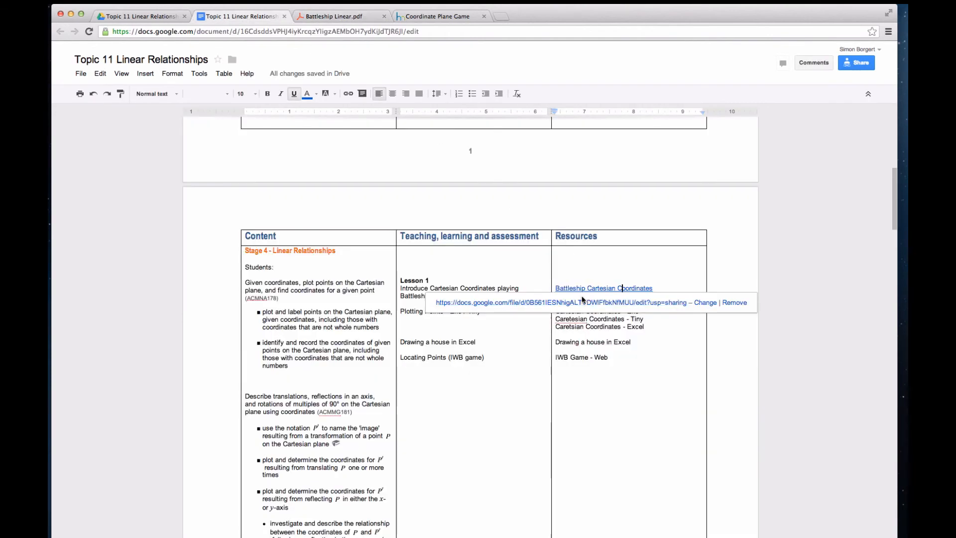
{"action": "left_click", "coordinate": [612, 379]}
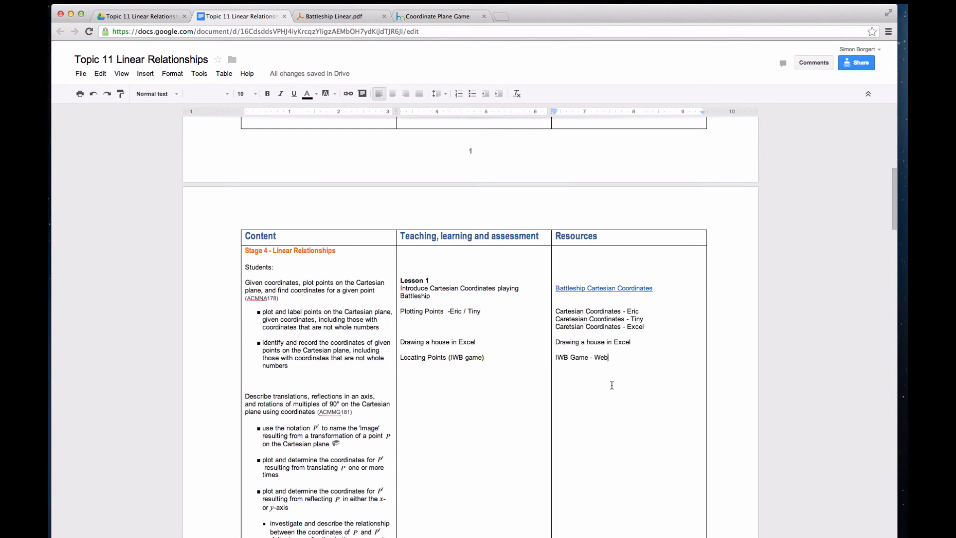
- Copy the web address of the Coordinate Plane Game page and return to the Topic 11 Linear Relationships document
{"action": "left_click", "coordinate": [427, 17]}
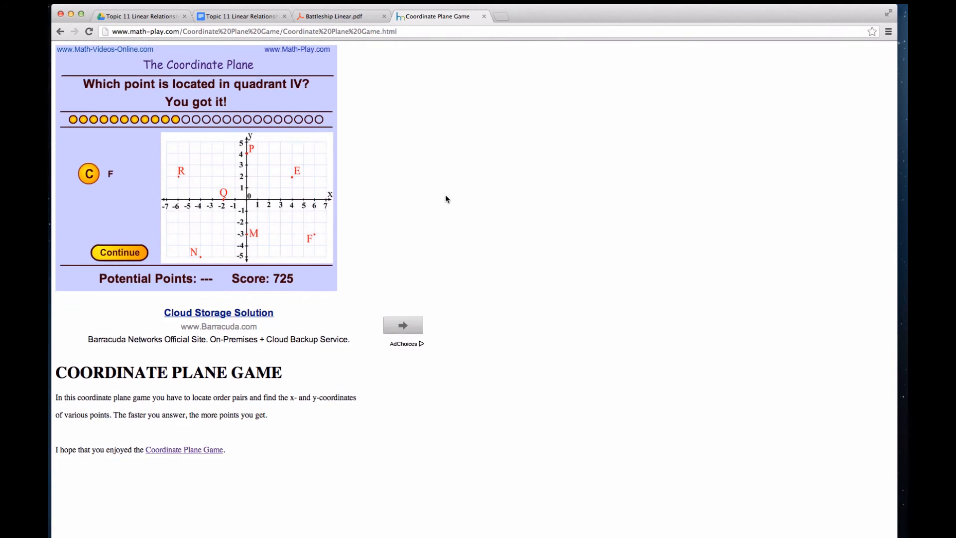
{"action": "double_click", "coordinate": [312, 30]}
{"action": "triple_click", "coordinate": [386, 32]}
{"action": "right_click", "coordinate": [387, 32]}
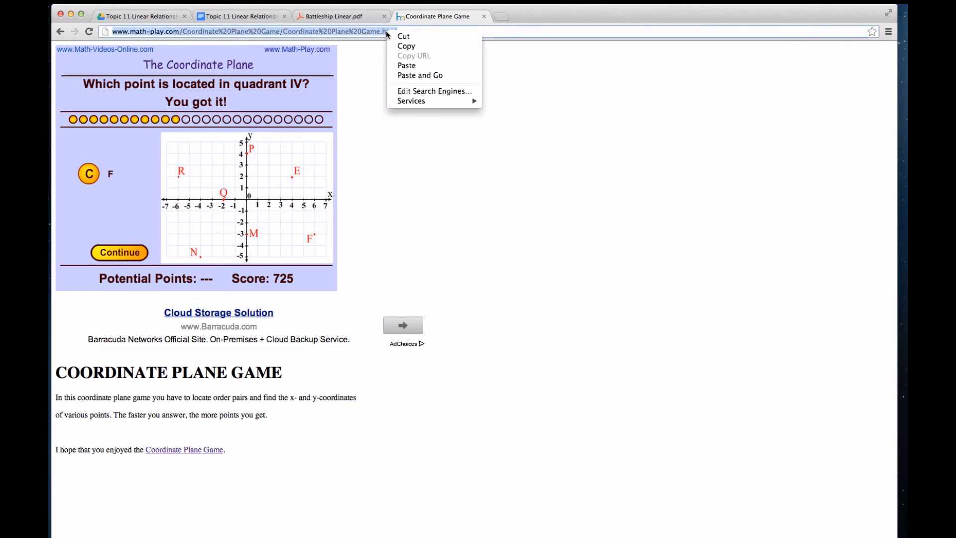
{"action": "left_click", "coordinate": [407, 46]}
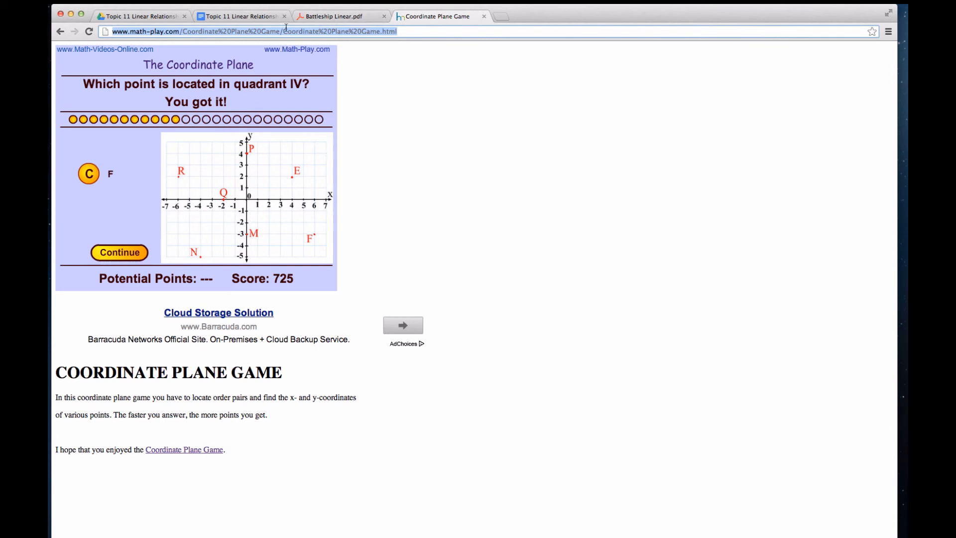
{"action": "left_click", "coordinate": [242, 16]}
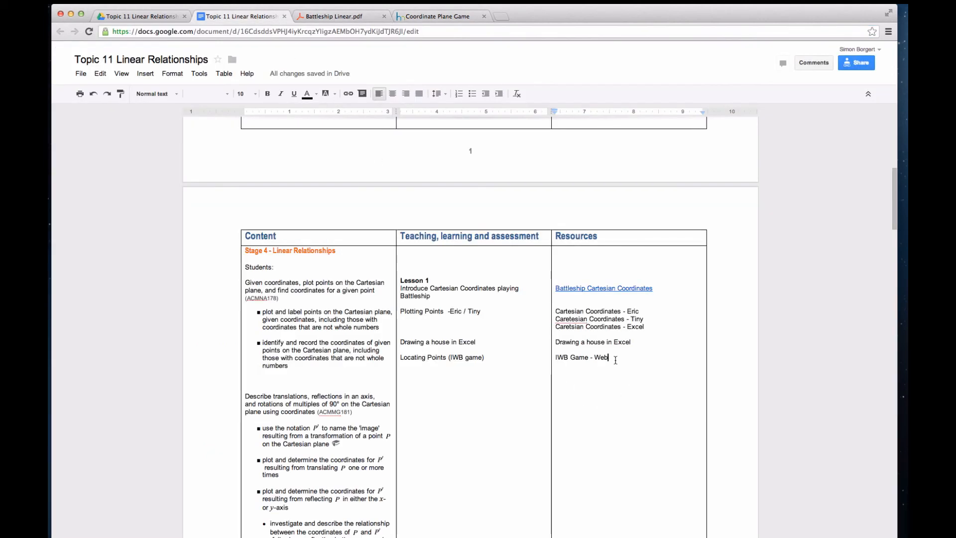
- Link the "IWB Game - Web" text under Resources to the copied Coordinate Plane Game web address, testing the link before applying it
{"action": "left_click_drag", "start_coordinate": [615, 360], "coordinate": [554, 359]}
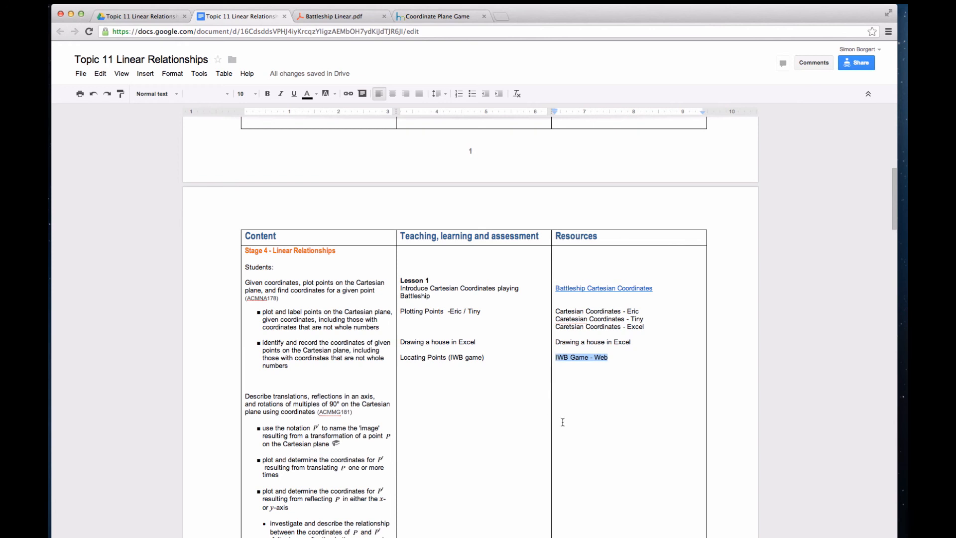
{"action": "left_click", "coordinate": [348, 94]}
{"action": "right_click", "coordinate": [431, 438]}
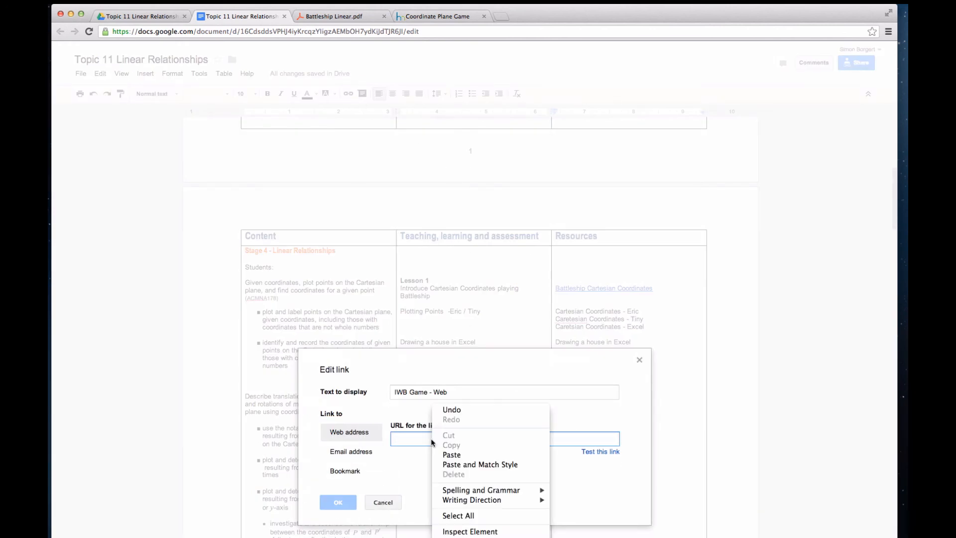
{"action": "left_click", "coordinate": [447, 453]}
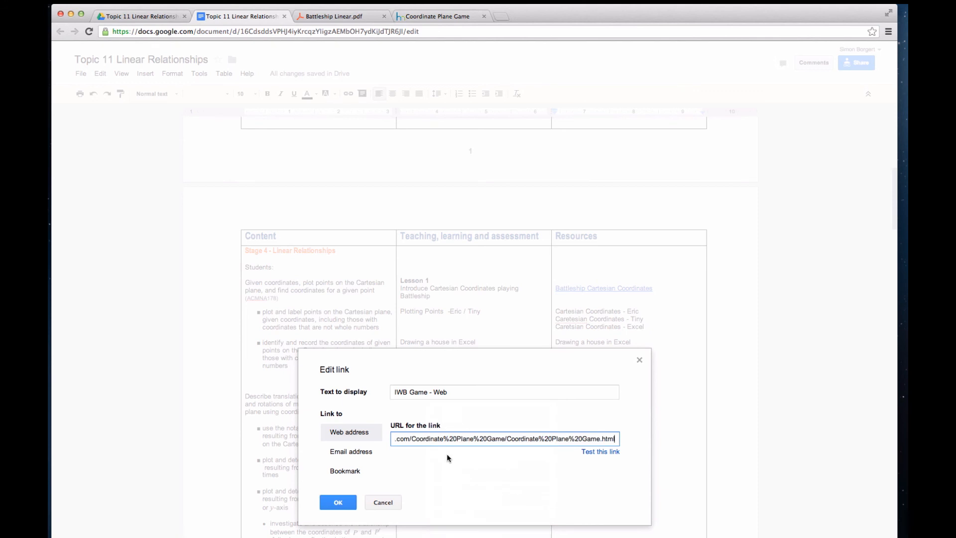
{"action": "left_click", "coordinate": [601, 451]}
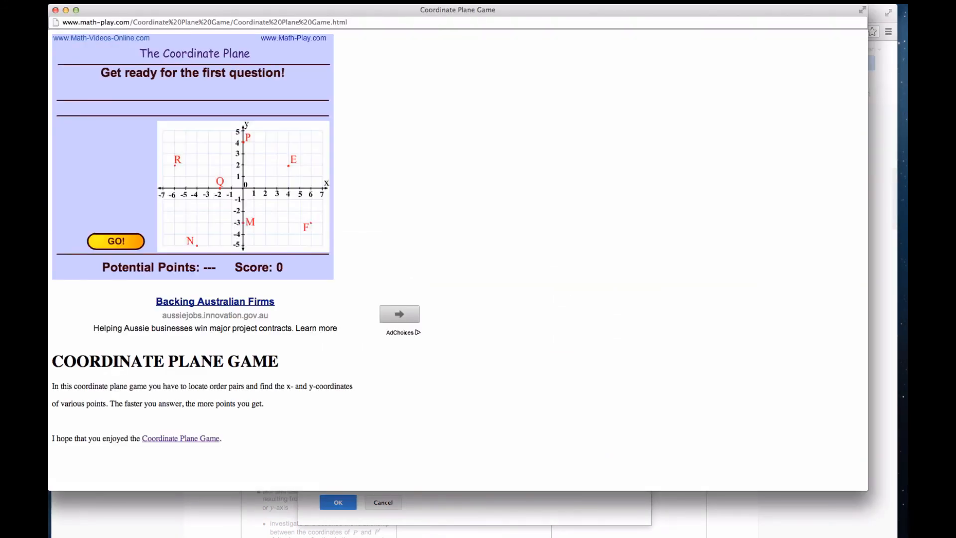
{"action": "left_click", "coordinate": [56, 10]}
{"action": "left_click", "coordinate": [338, 502]}
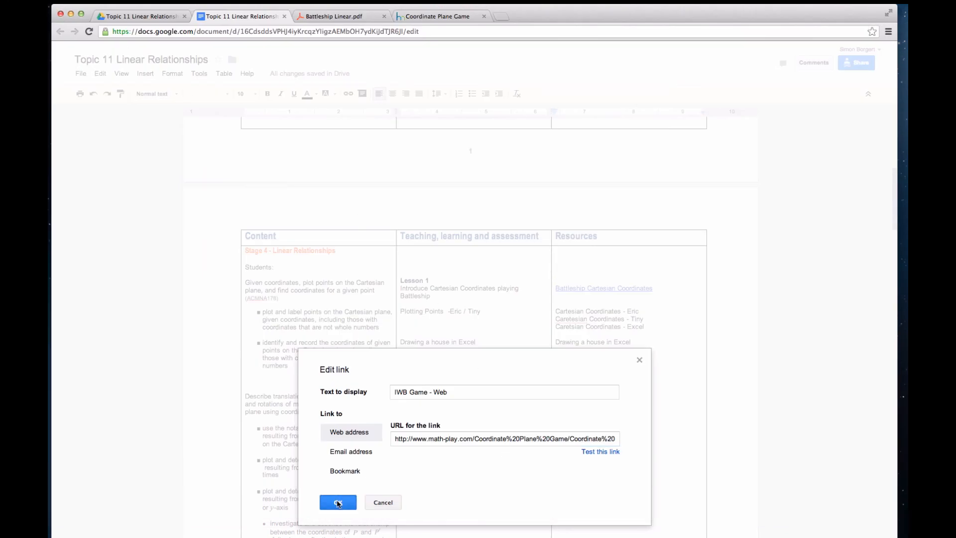
{"action": "left_click", "coordinate": [575, 441]}
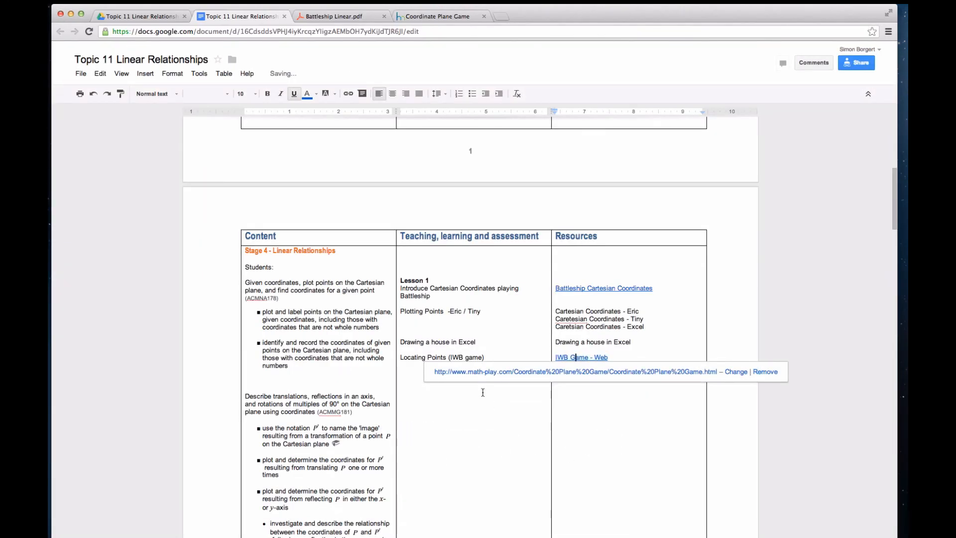